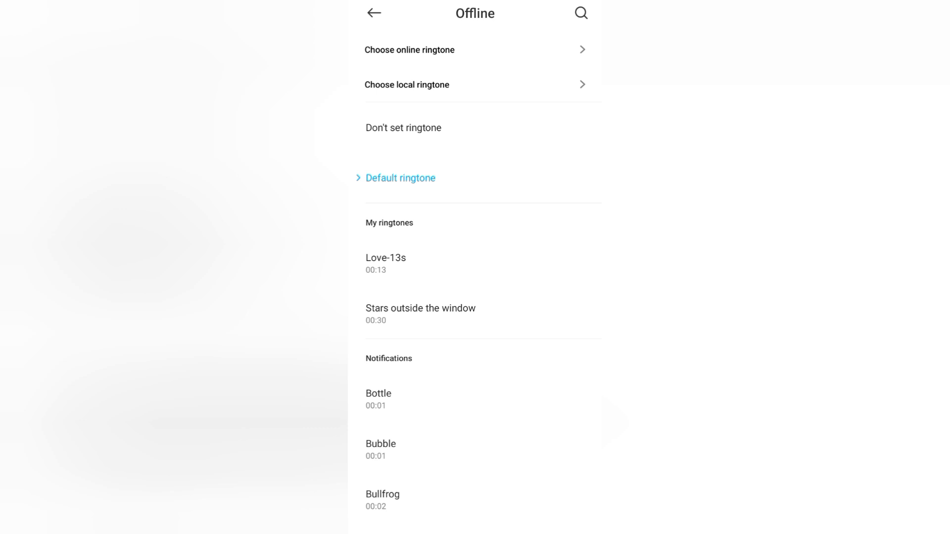
pyautogui.scroll(-10, 475, 297)
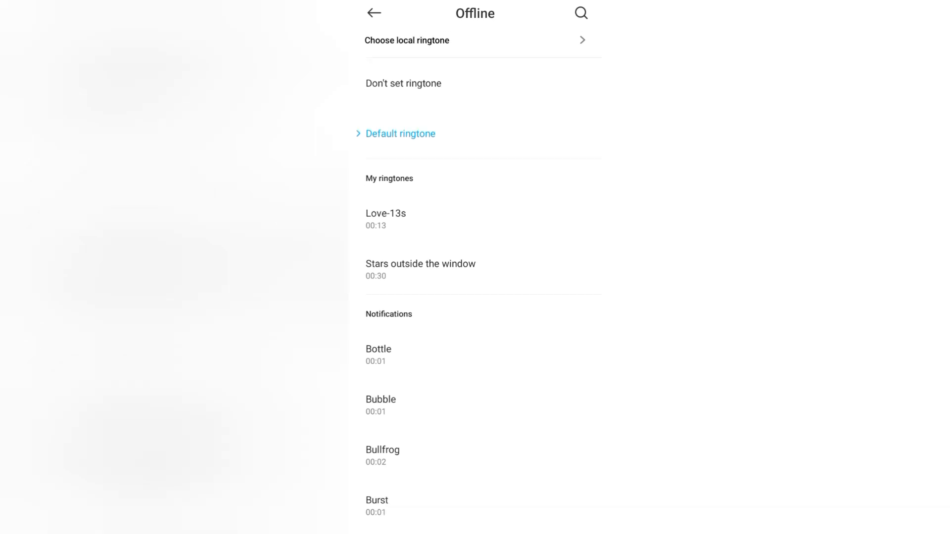
pyautogui.scroll(-4, 475, 297)
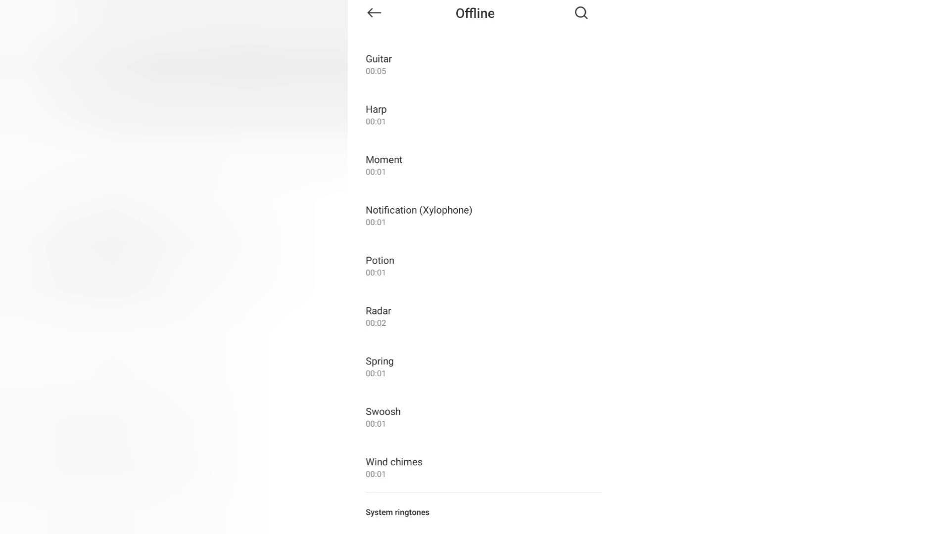
pyautogui.scroll(-2, 475, 297)
pyautogui.scroll(-4, 475, 297)
pyautogui.scroll(-3, 476, 297)
pyautogui.scroll(2, 475, 297)
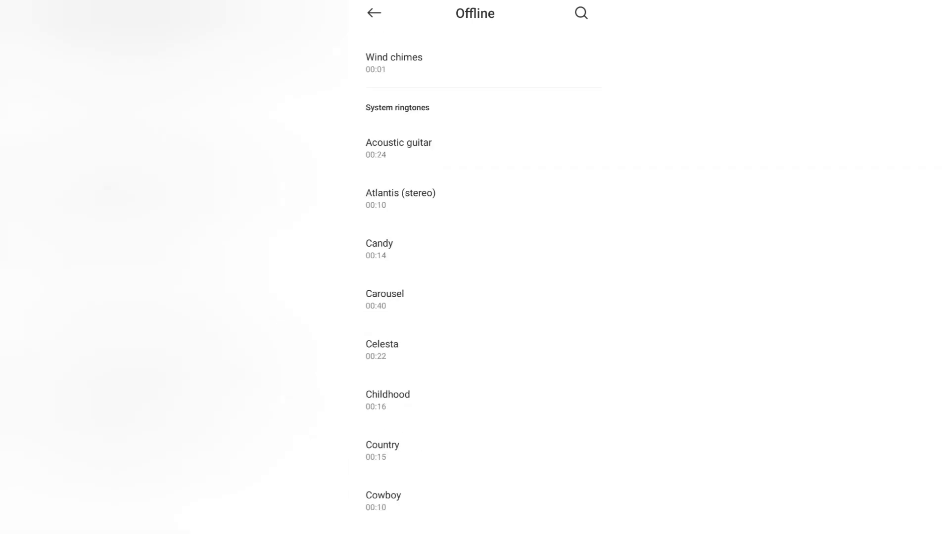
pyautogui.scroll(3, 475, 297)
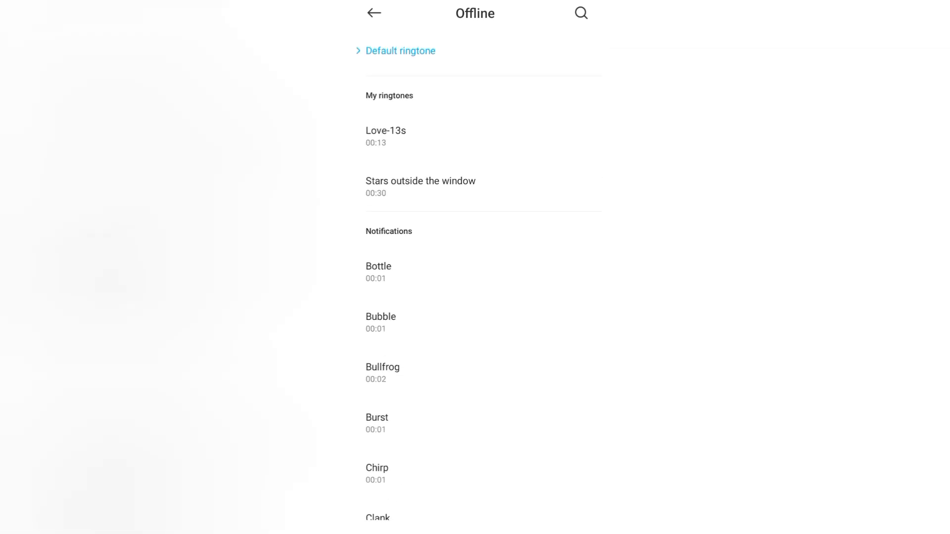
pyautogui.press('Escape')
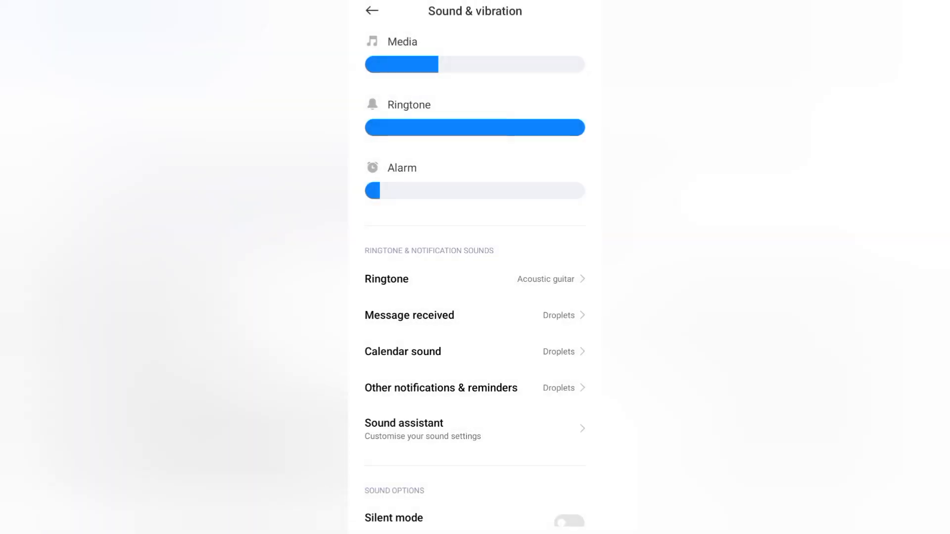
pyautogui.scroll(-1, 475, 297)
pyautogui.scroll(-1, 475, 297)
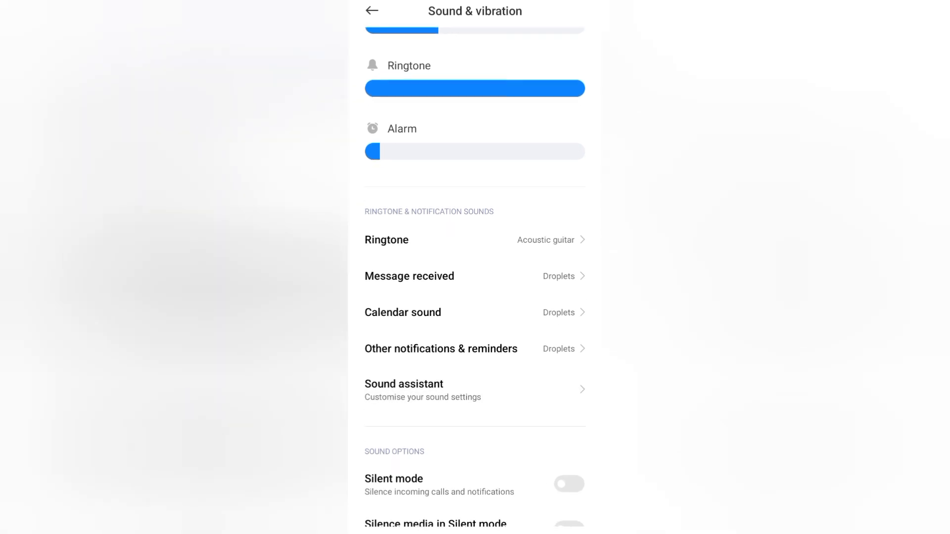
pyautogui.click(476, 312)
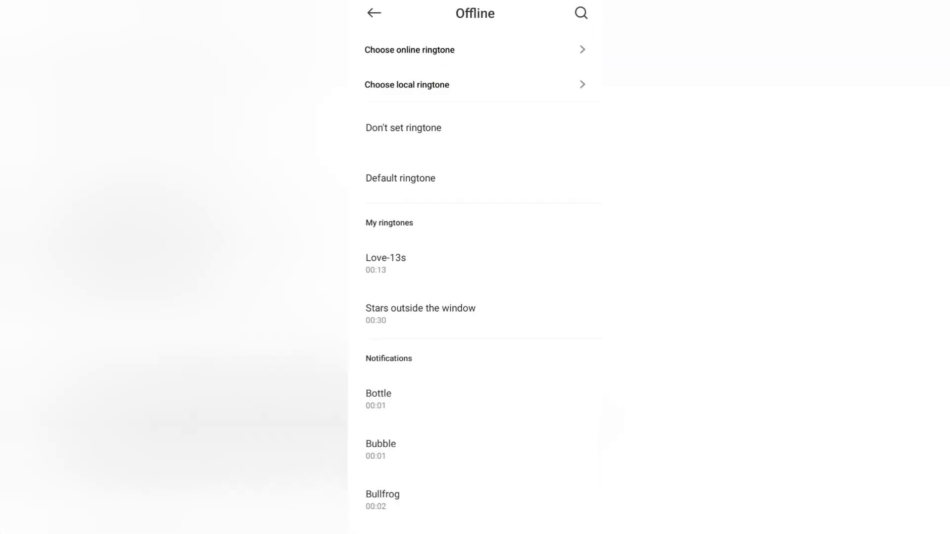